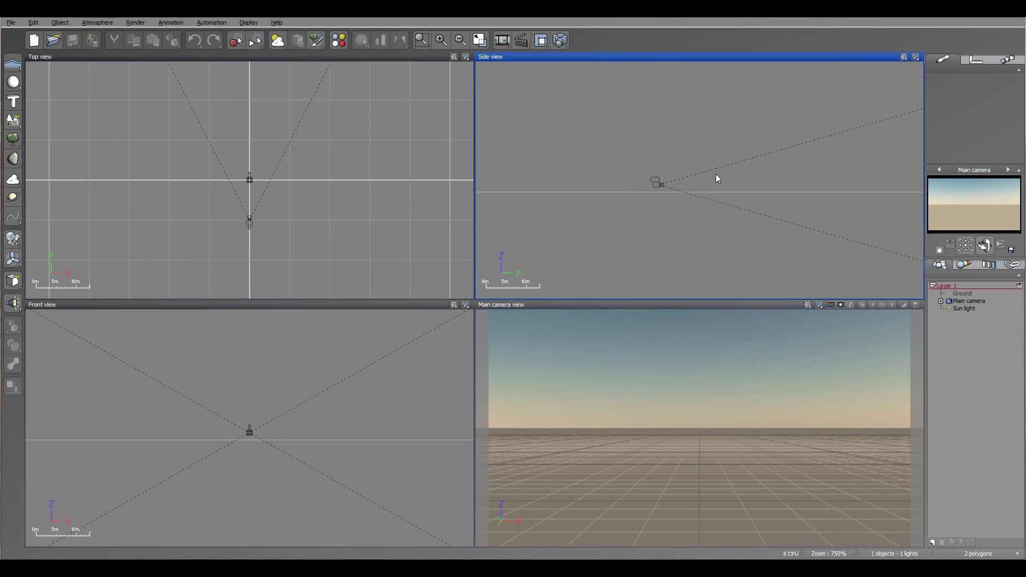
In Options, enable Spherical scene and Use planetary terrains and set the scene radius to 10km.
right_click_drag(705, 155, 665, 213)
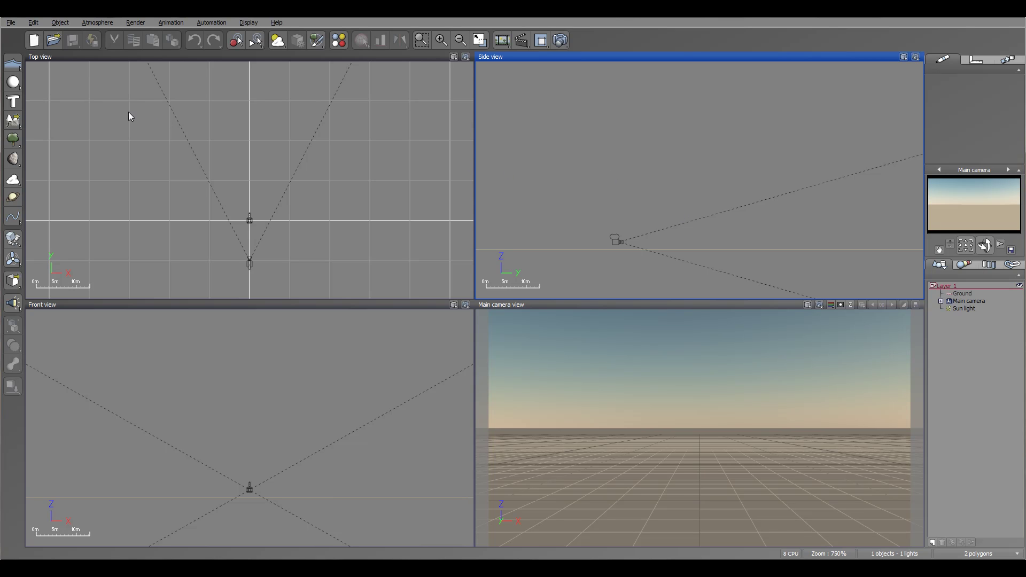
left_click(11, 24)
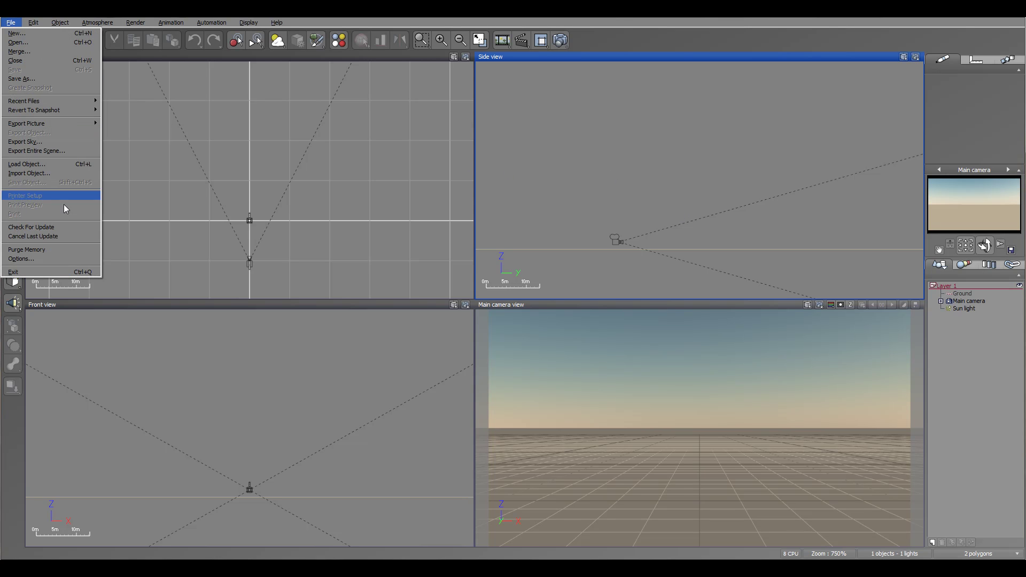
left_click(59, 257)
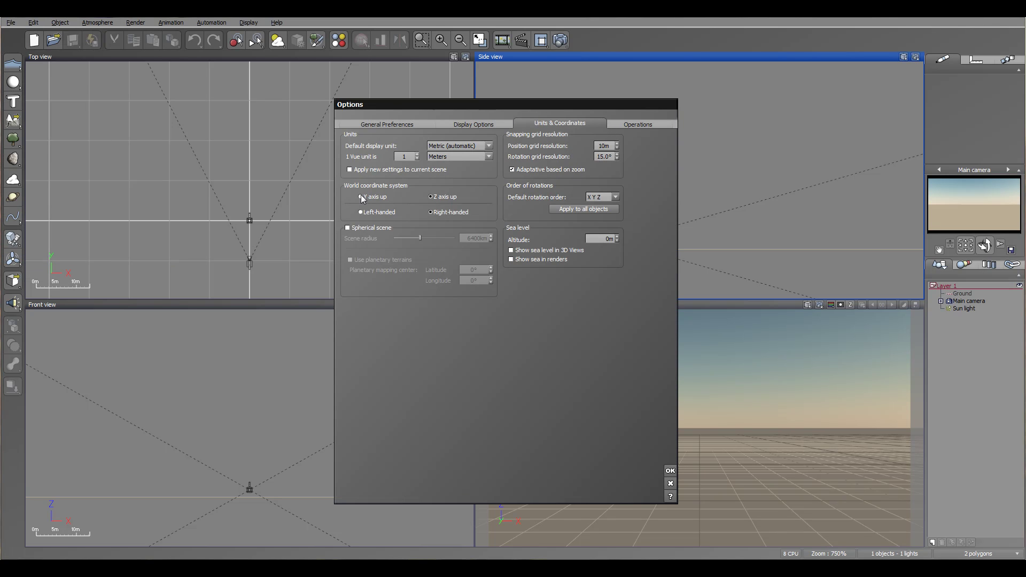
left_click(347, 227)
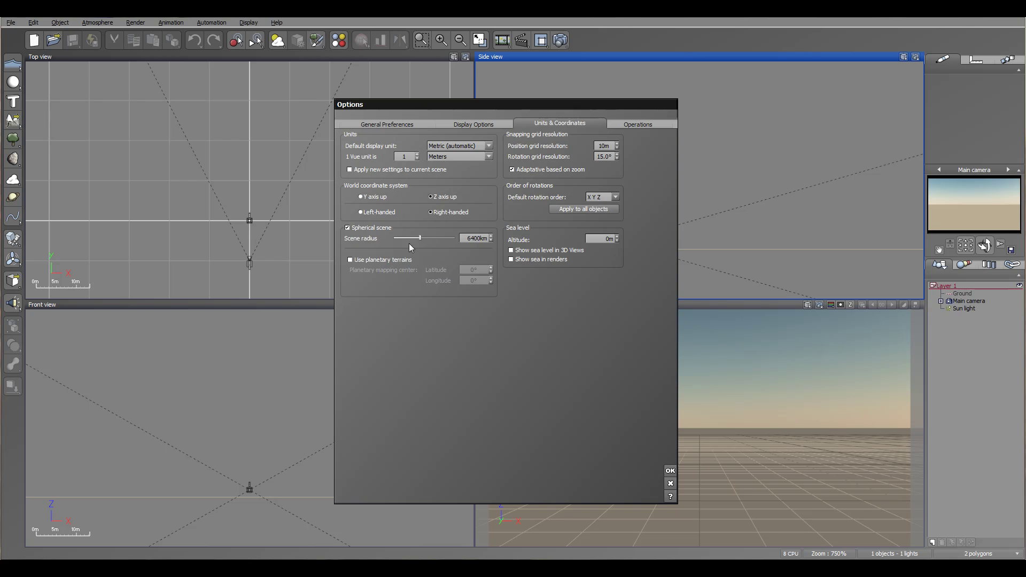
left_click(351, 260)
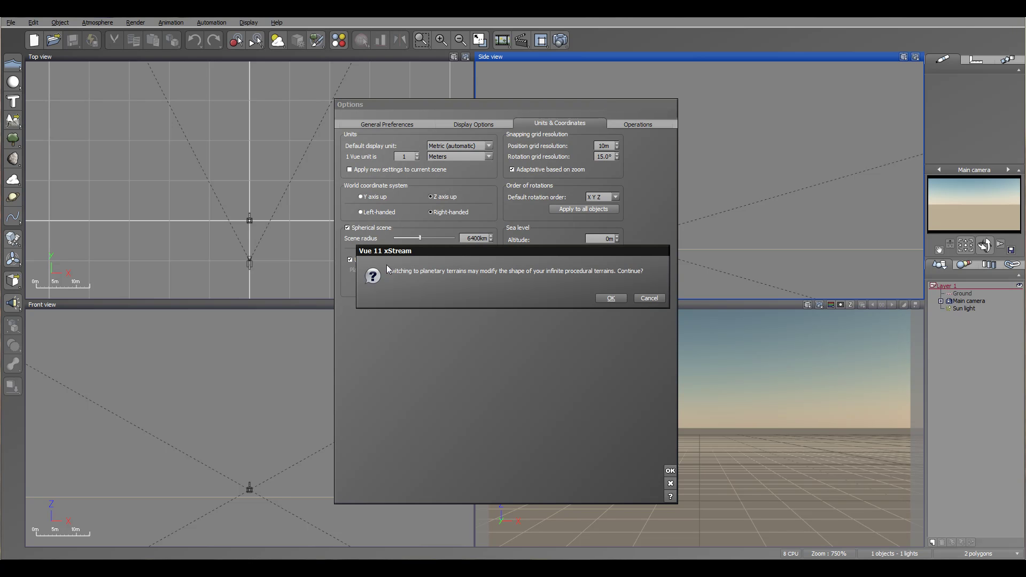
left_click(610, 297)
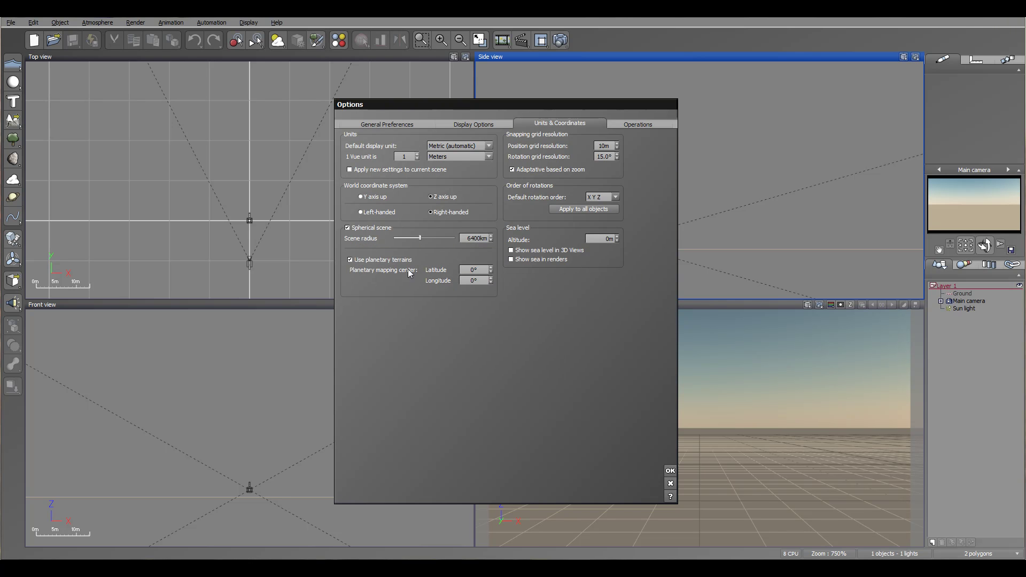
left_click(480, 236)
left_click(472, 237)
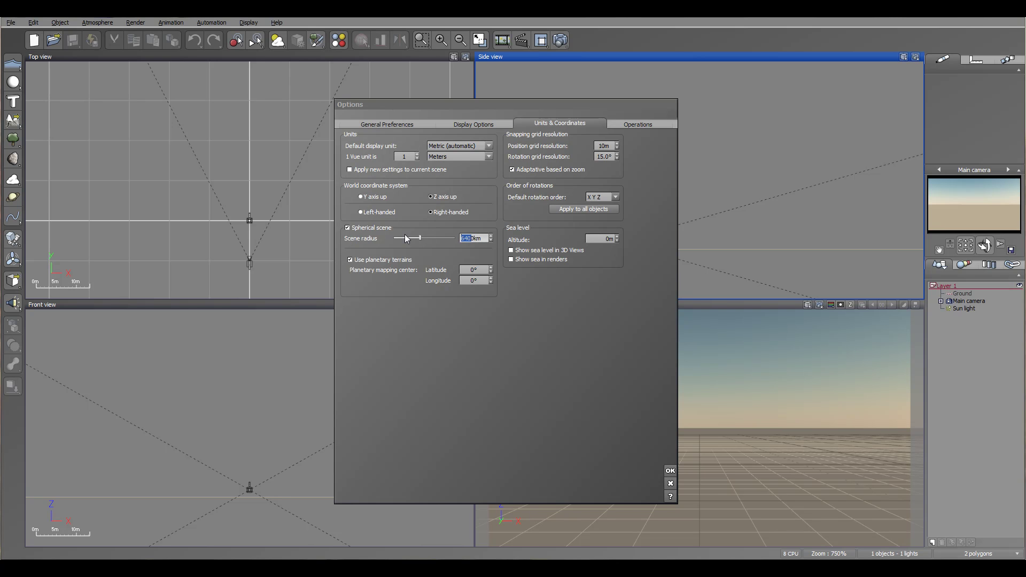
type("1")
left_click(670, 472)
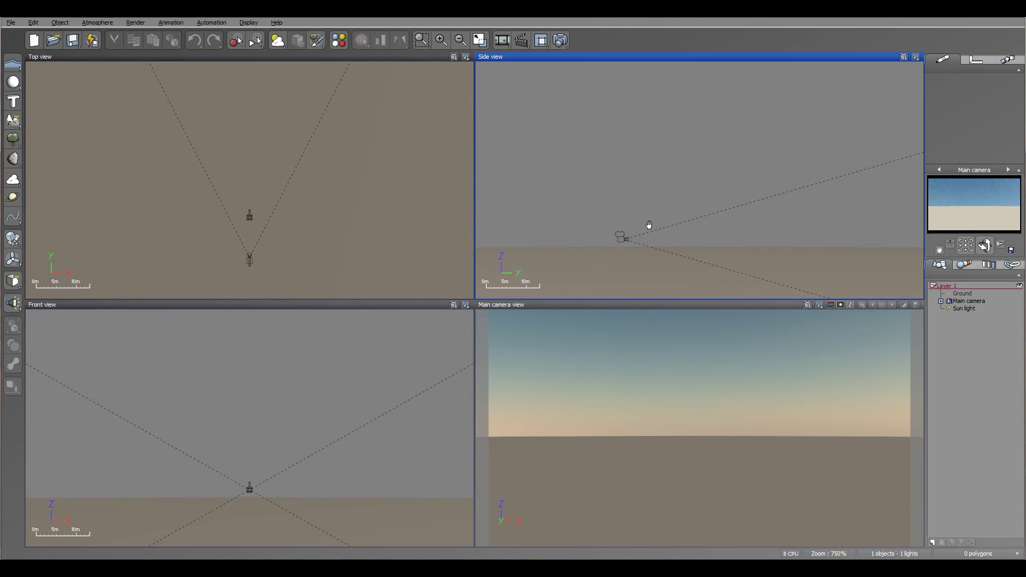
Lift the Main camera high above the planet and tilt it down so the whole globe is framed.
scroll(719, 198, "down", 15)
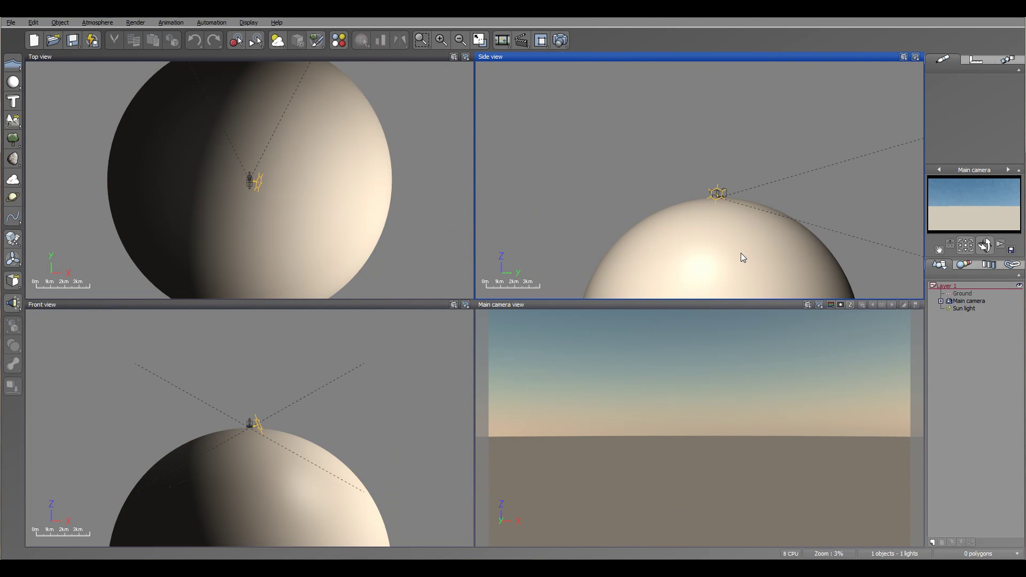
left_click(983, 300)
scroll(724, 223, "down", 5)
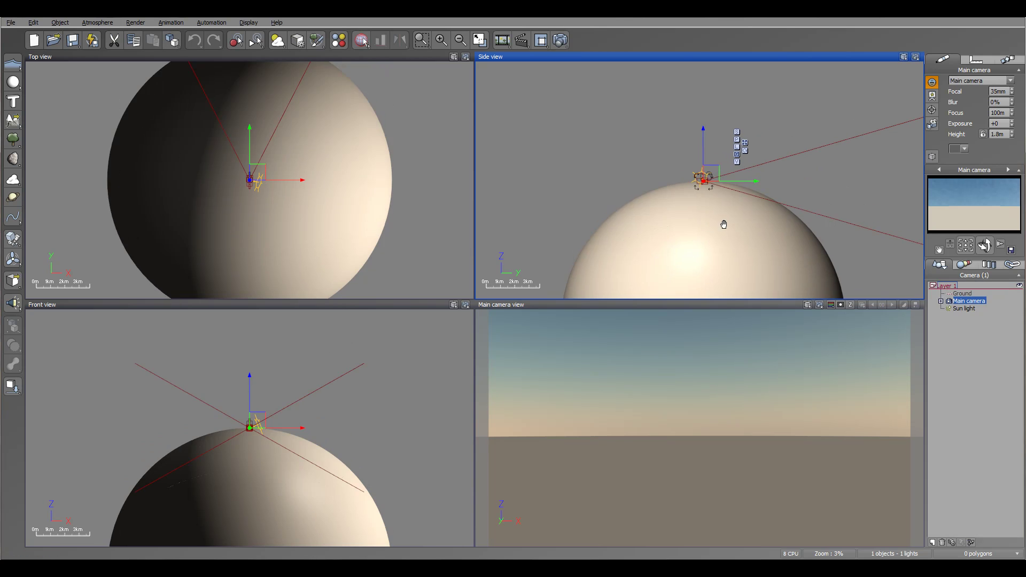
left_click_drag(781, 221, 535, 179)
left_click(984, 245)
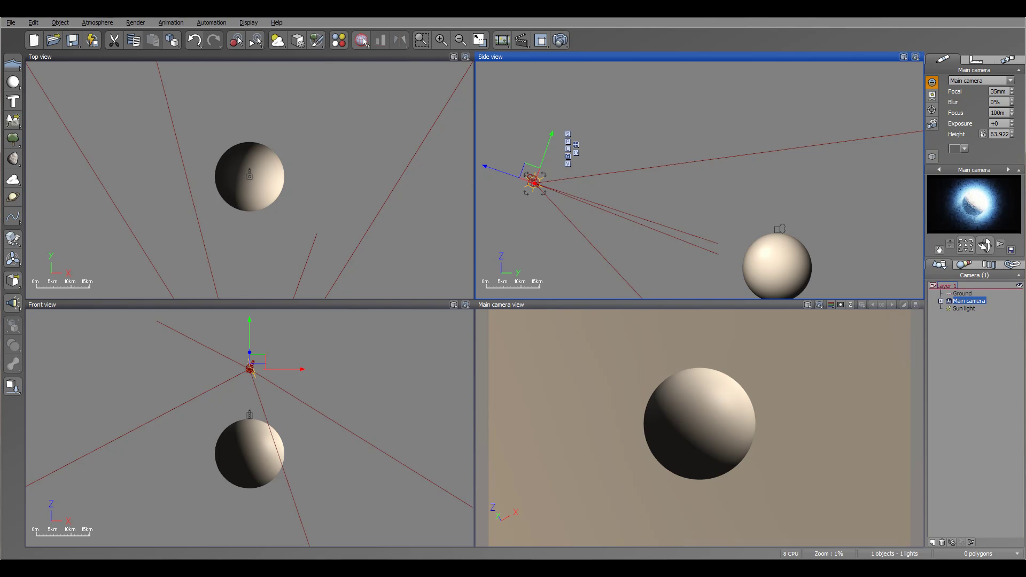
Render an 800x450 test image of the glowing globe to screen, then close it.
left_click(560, 39)
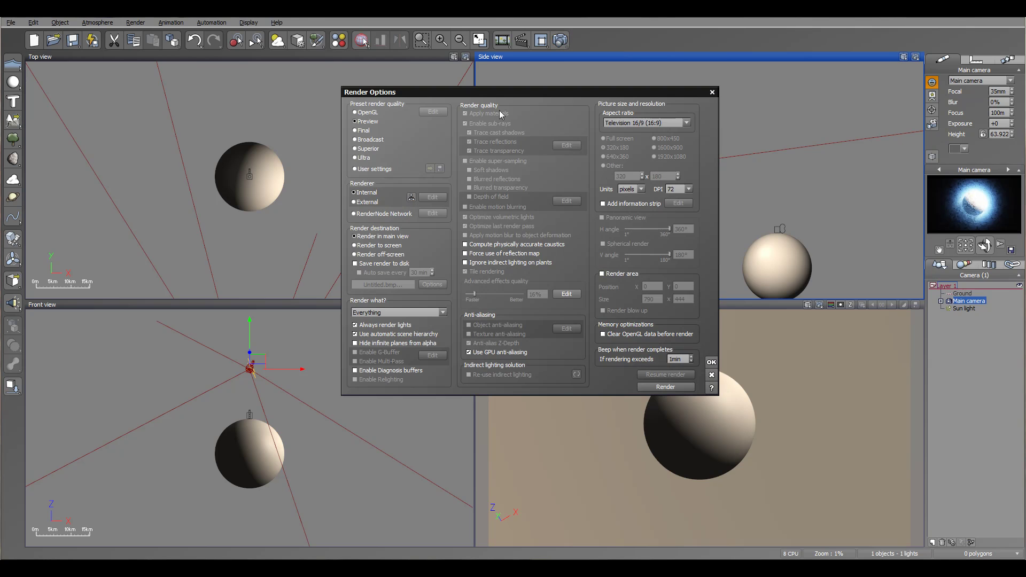
left_click(377, 245)
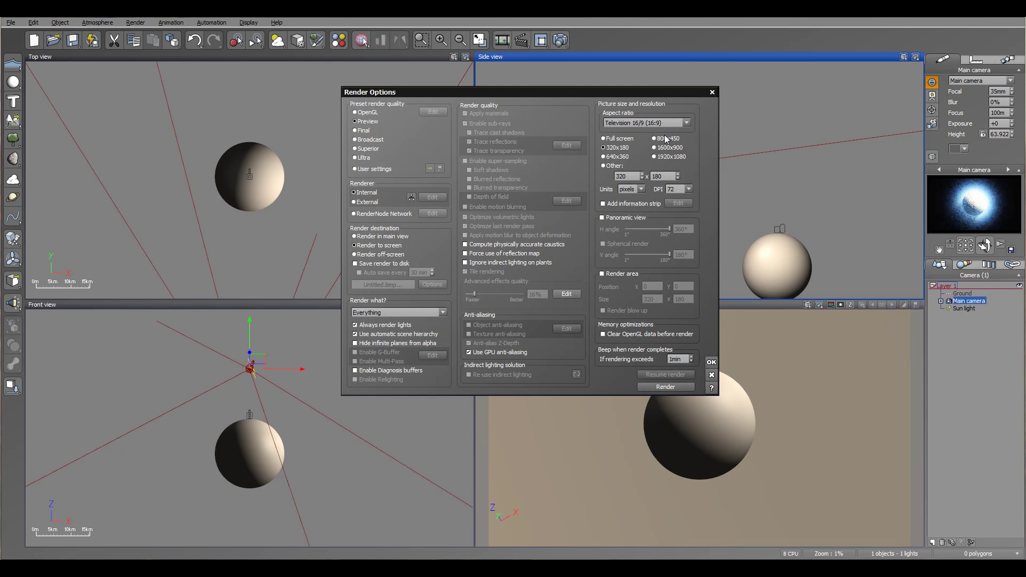
left_click(711, 362)
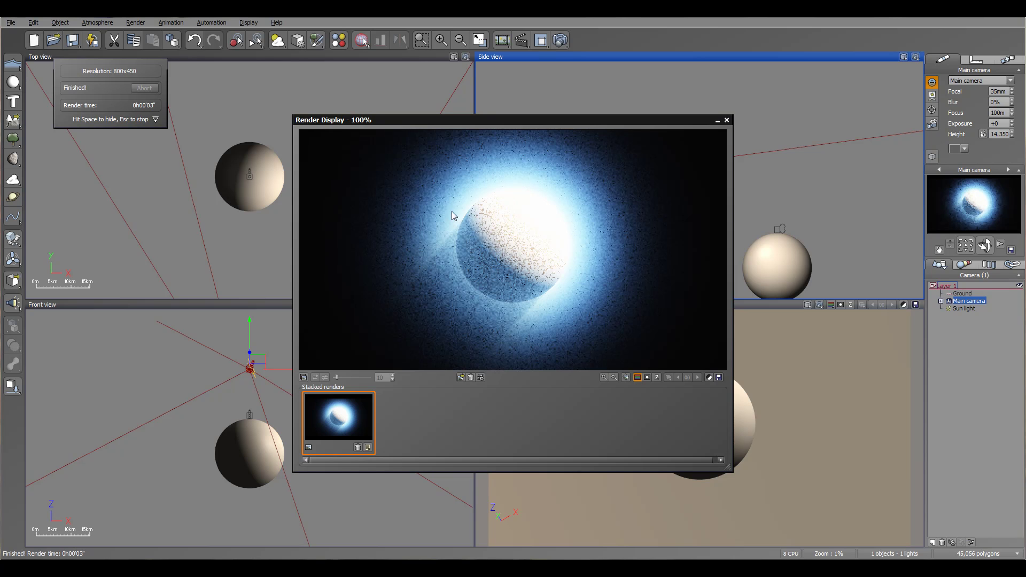
left_click(724, 120)
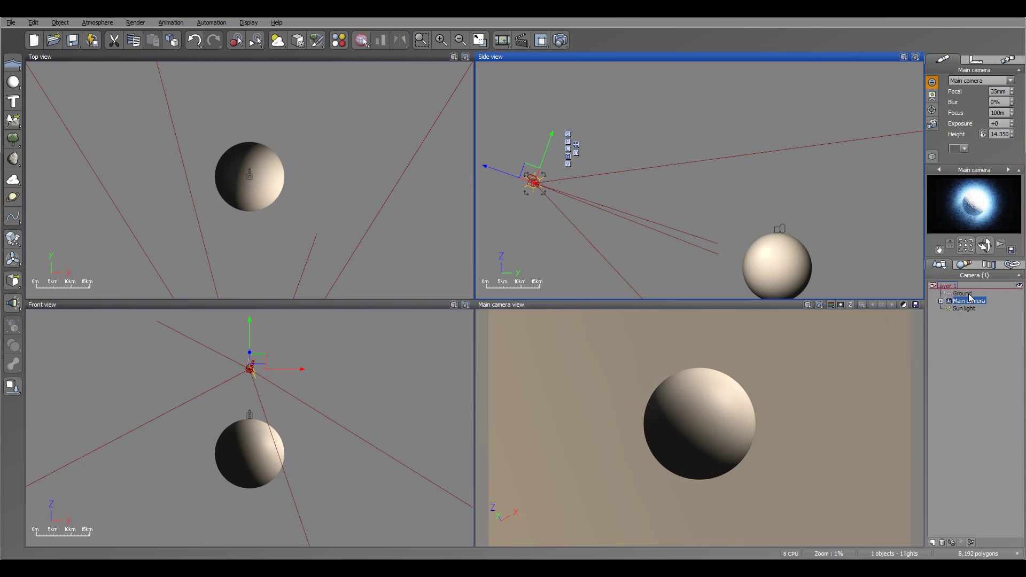
left_click_drag(13, 120, 68, 134)
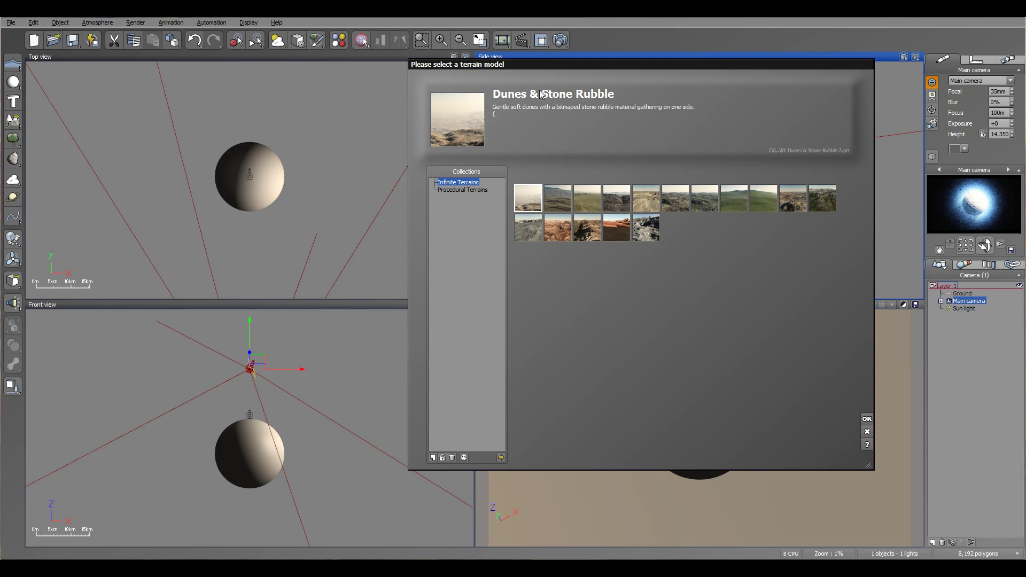
Create a Dunes & Stone Rubble planetary terrain with a sea level and render it.
left_click(866, 419)
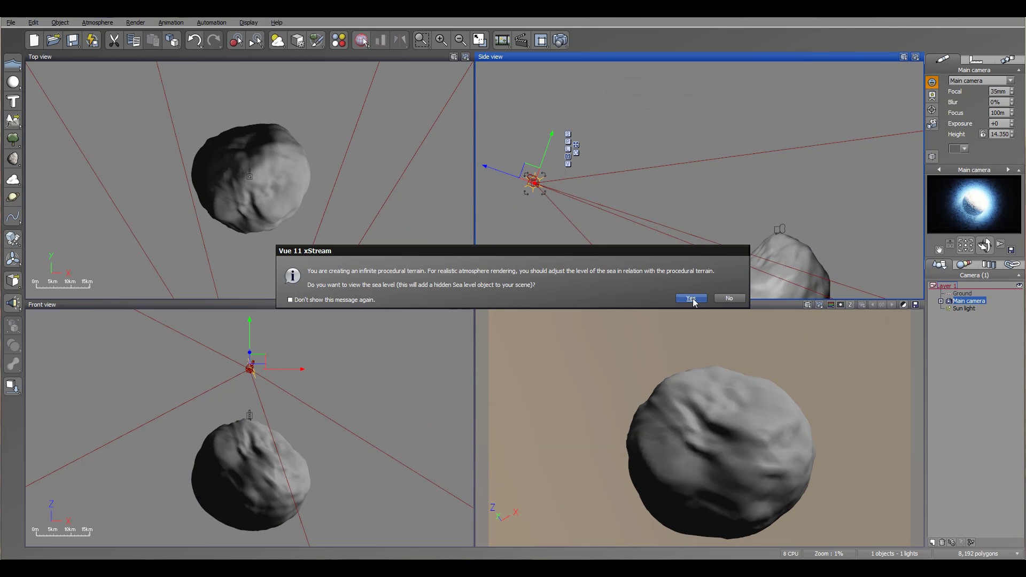
left_click(691, 298)
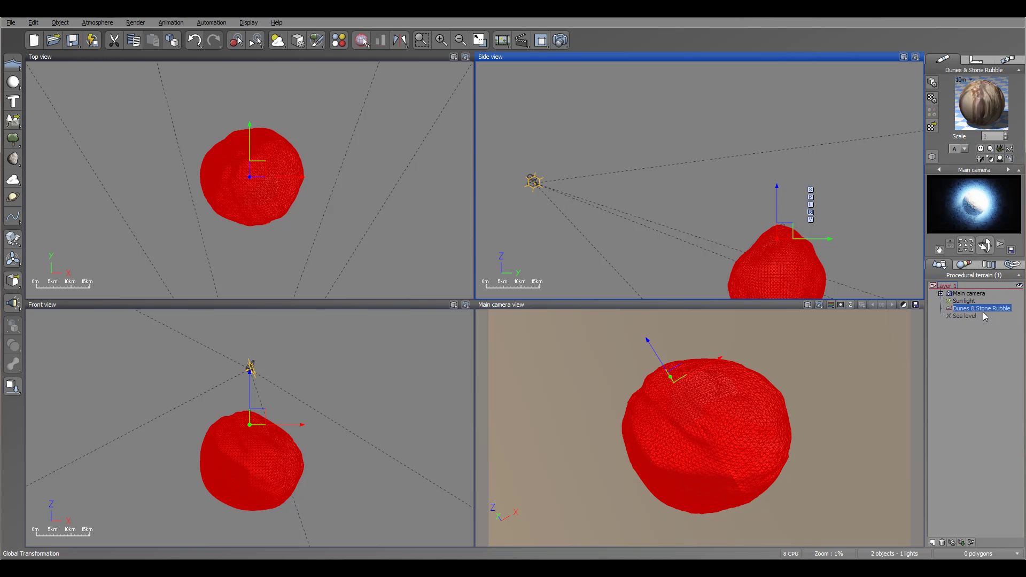
left_click(559, 40)
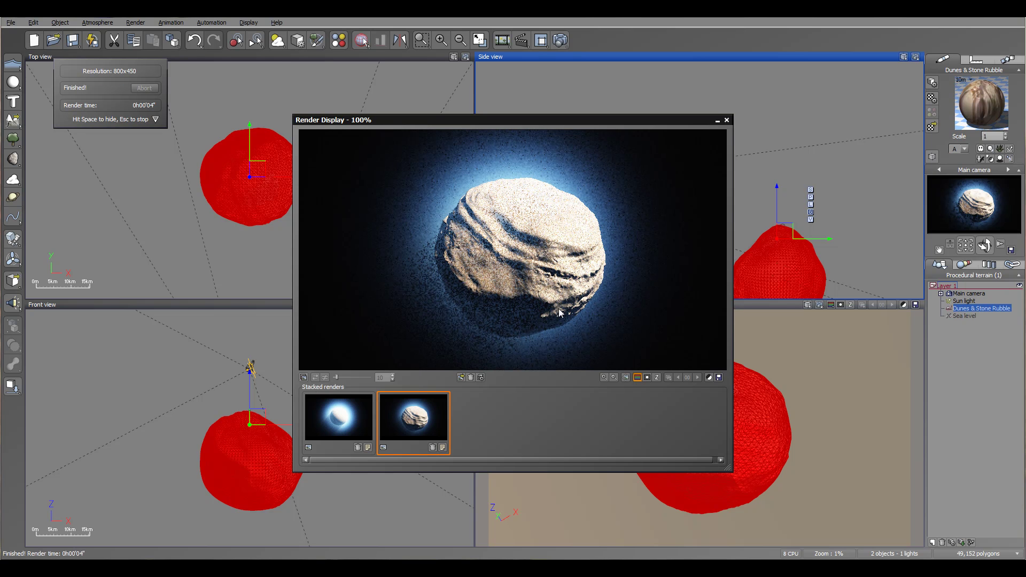
Raise the Sea object to cover most of the dunes, render to check, and open the Atmosphere Editor.
left_click(727, 120)
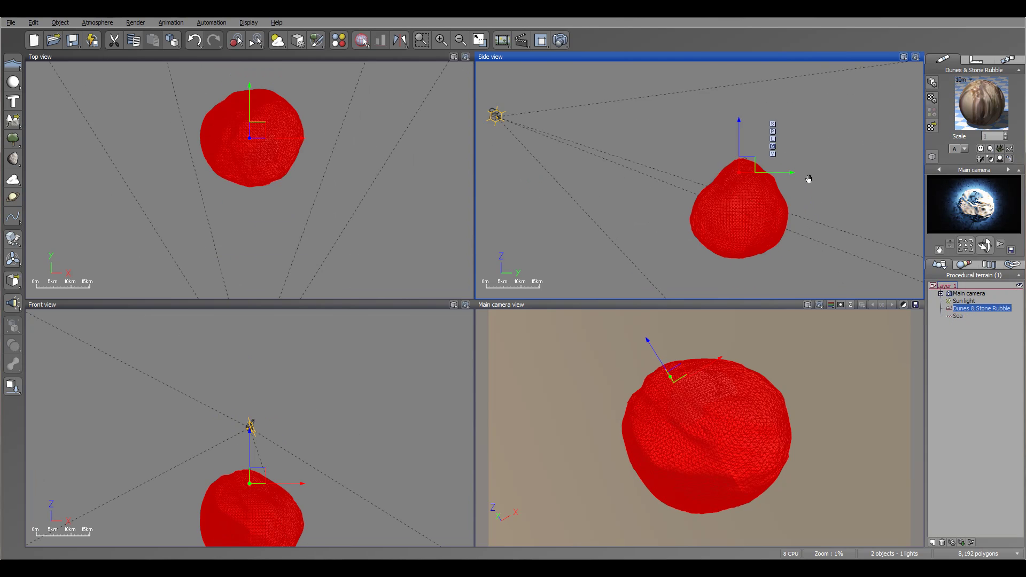
left_click(958, 317)
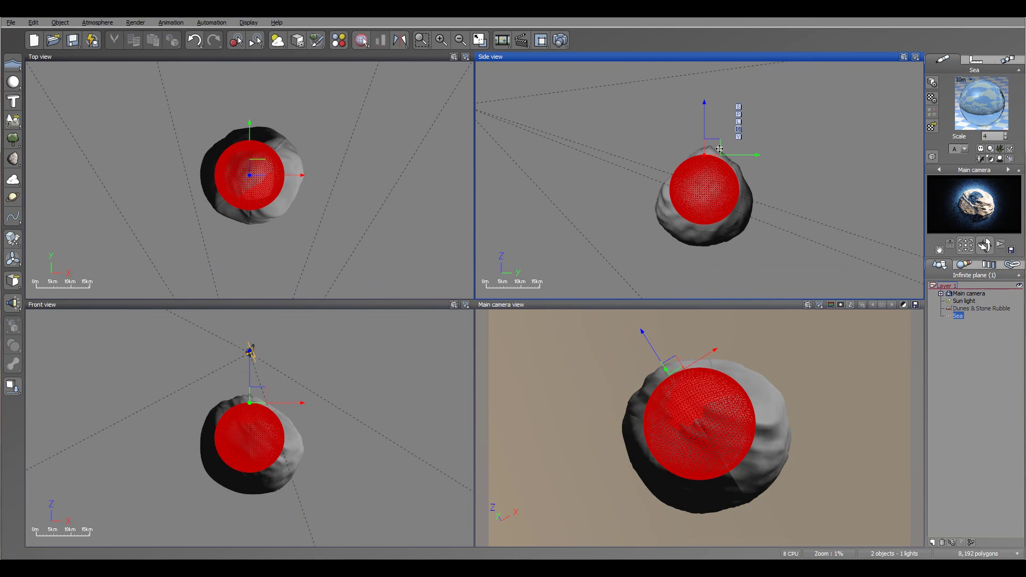
left_click_drag(712, 140, 711, 136)
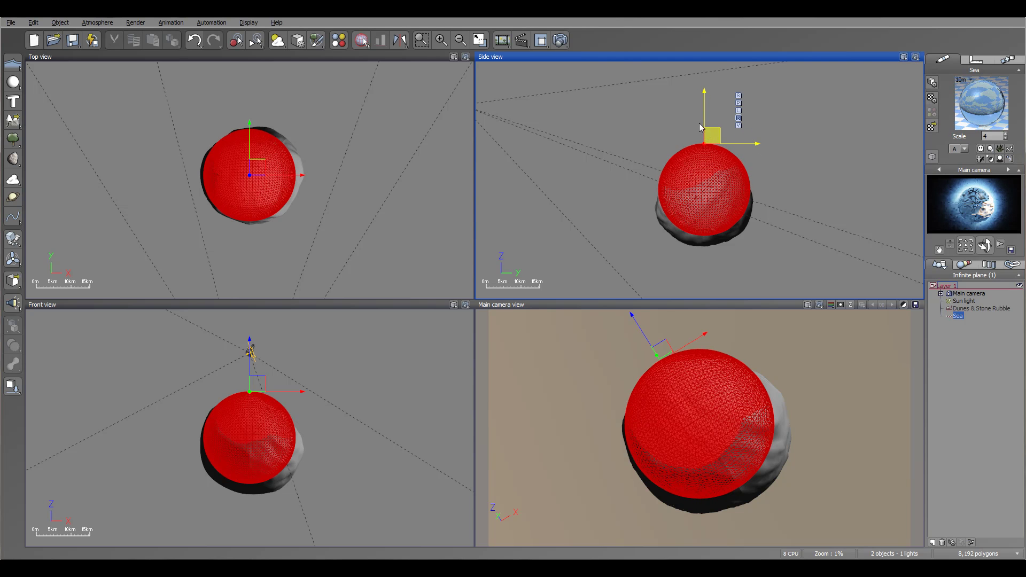
left_click(560, 40)
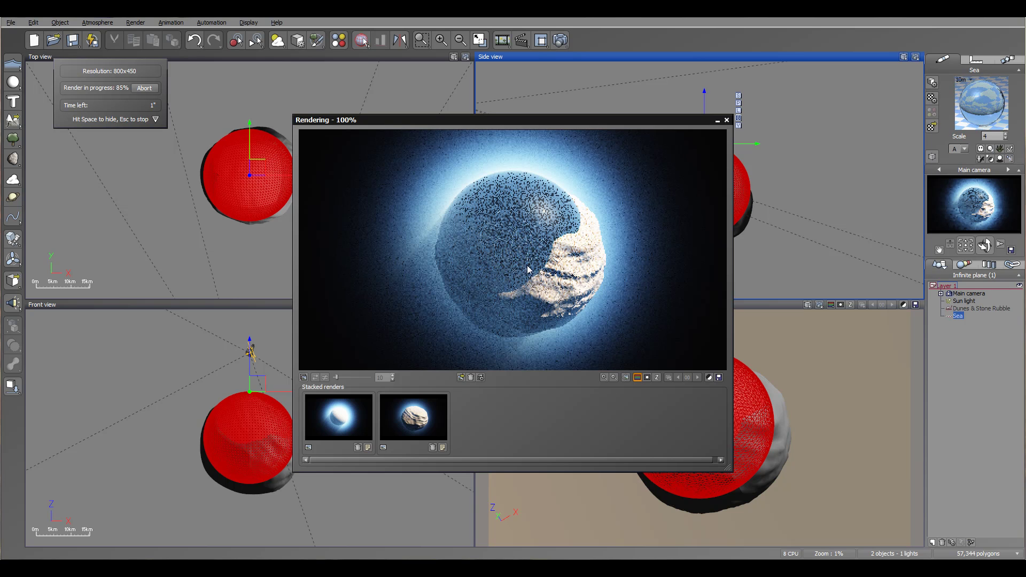
left_click(727, 120)
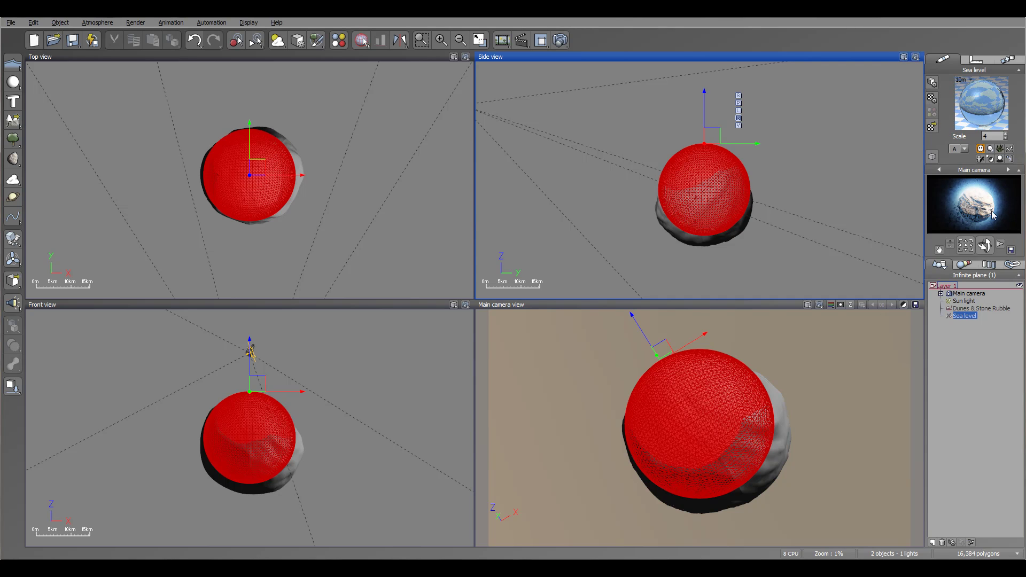
left_click(98, 23)
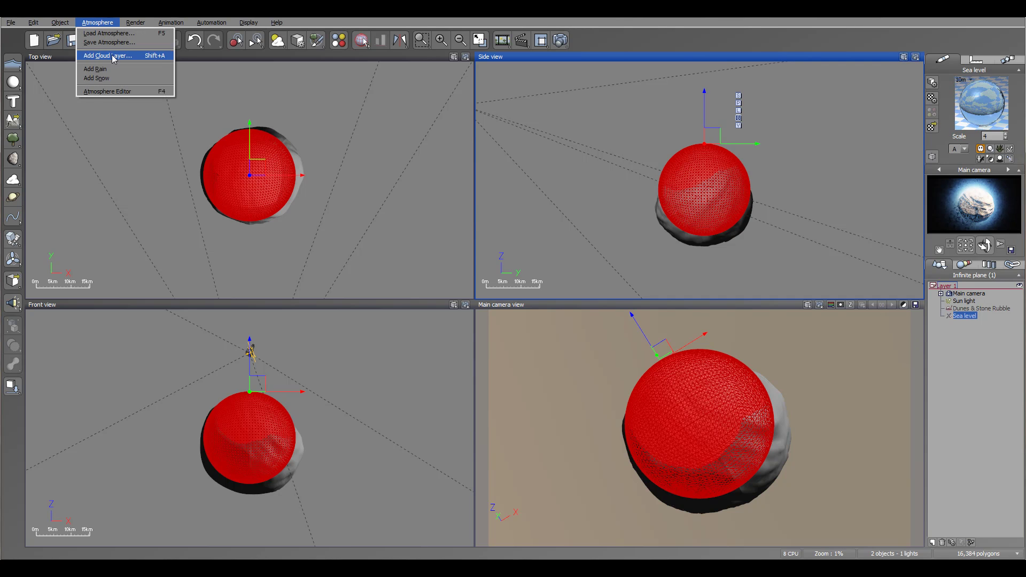
left_click(123, 91)
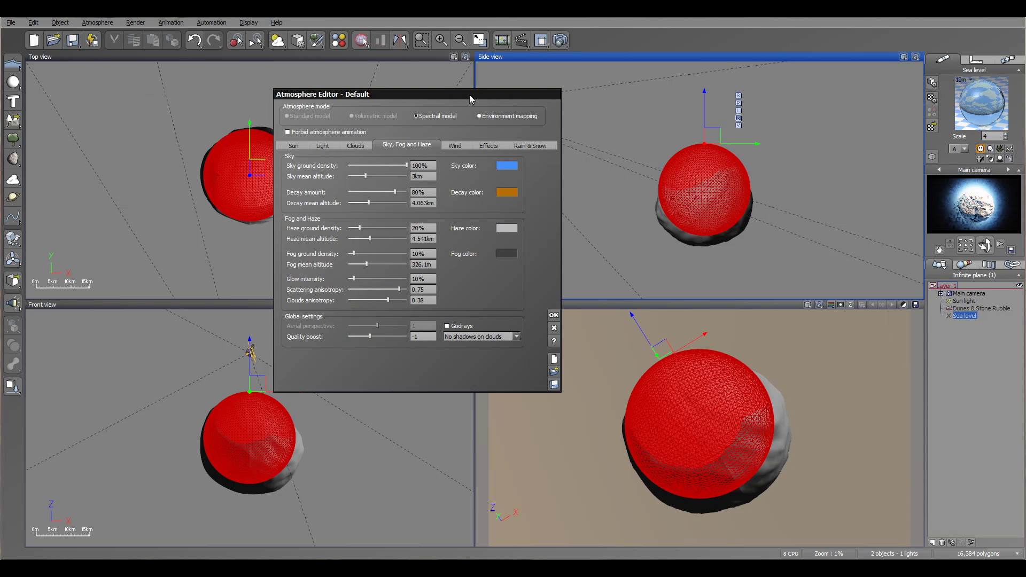
Lower sky, decay (611.3m), haze (309.9m) and fog (60.6m) mean altitudes, then test-render.
left_click_drag(471, 95, 479, 78)
left_click_drag(391, 158, 383, 158)
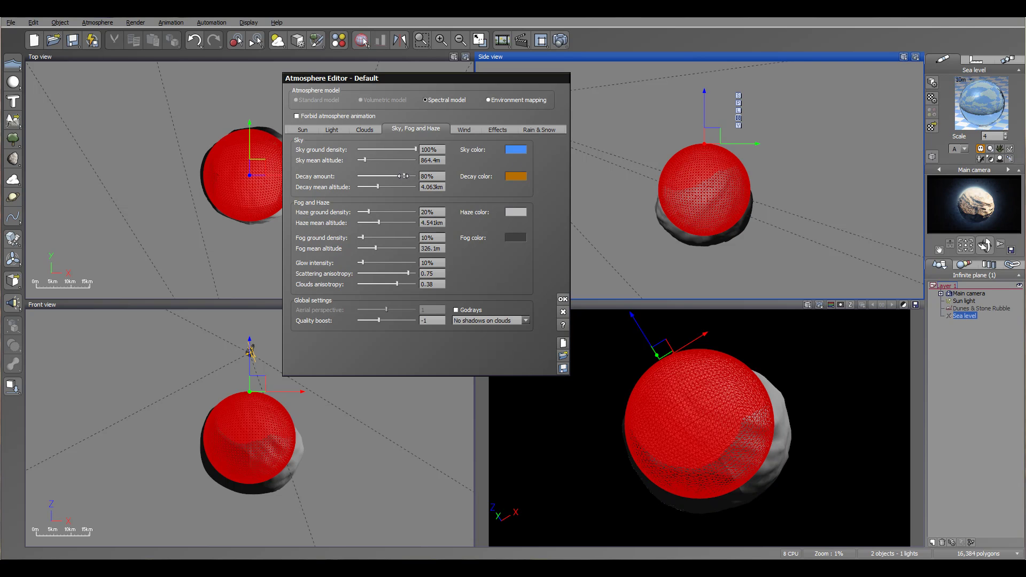
left_click_drag(400, 185, 384, 186)
left_click_drag(379, 222, 373, 247)
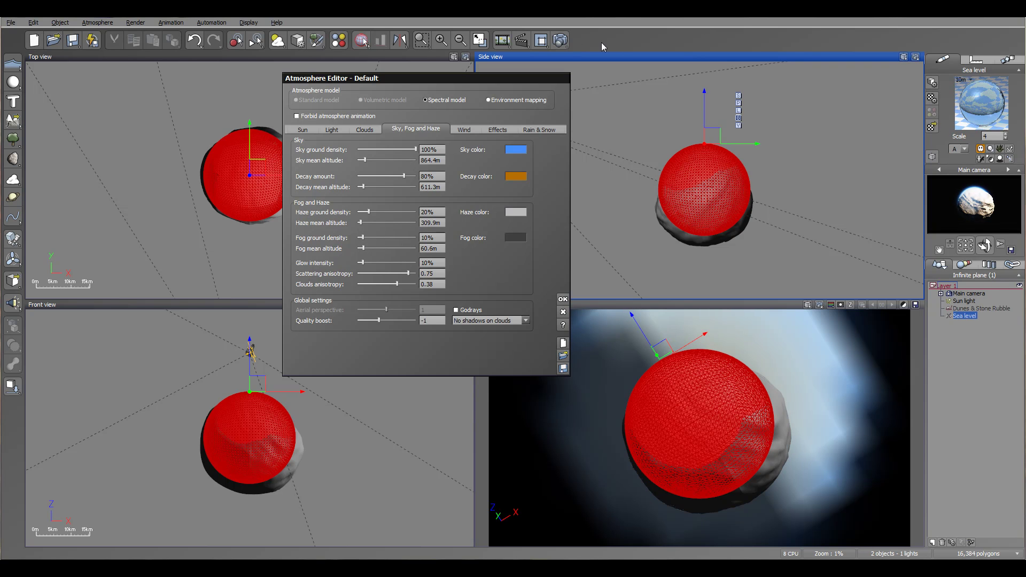
left_click(560, 40)
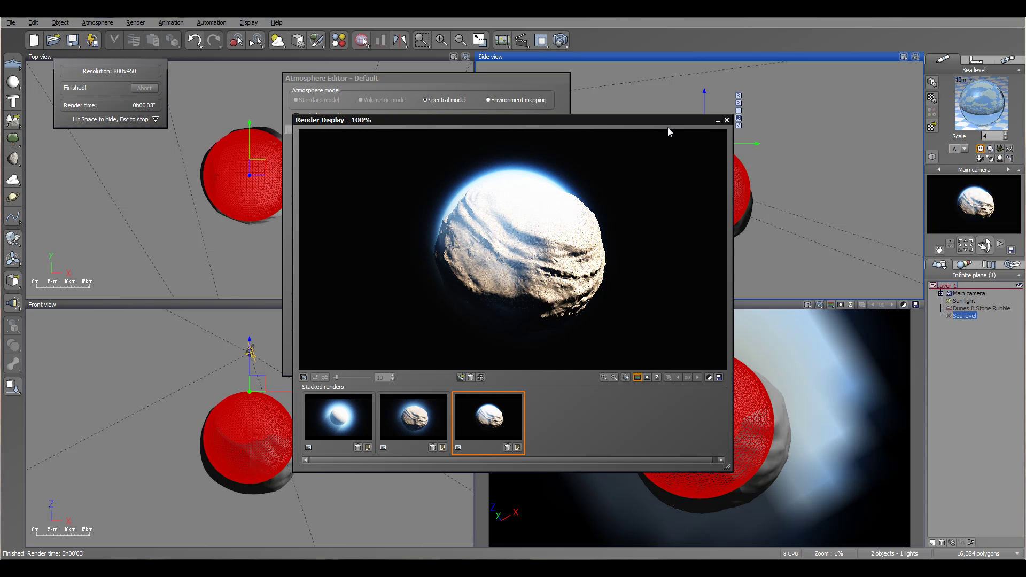
left_click(726, 121)
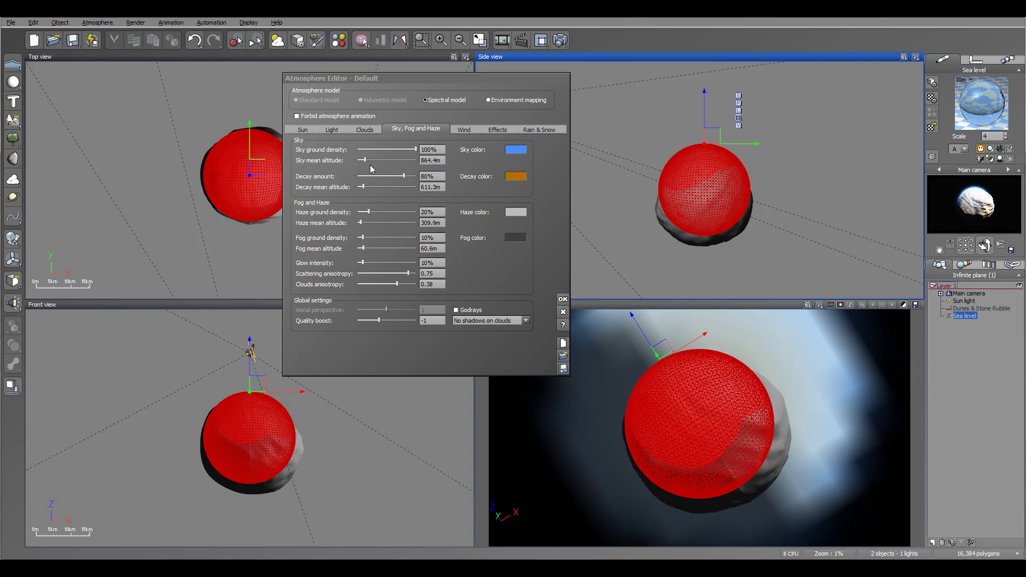
Raise mean altitudes to sky 2.102km, decay 1.682km, haze 1.004km, fog 259.6m, then test-render.
left_click_drag(376, 155, 378, 156)
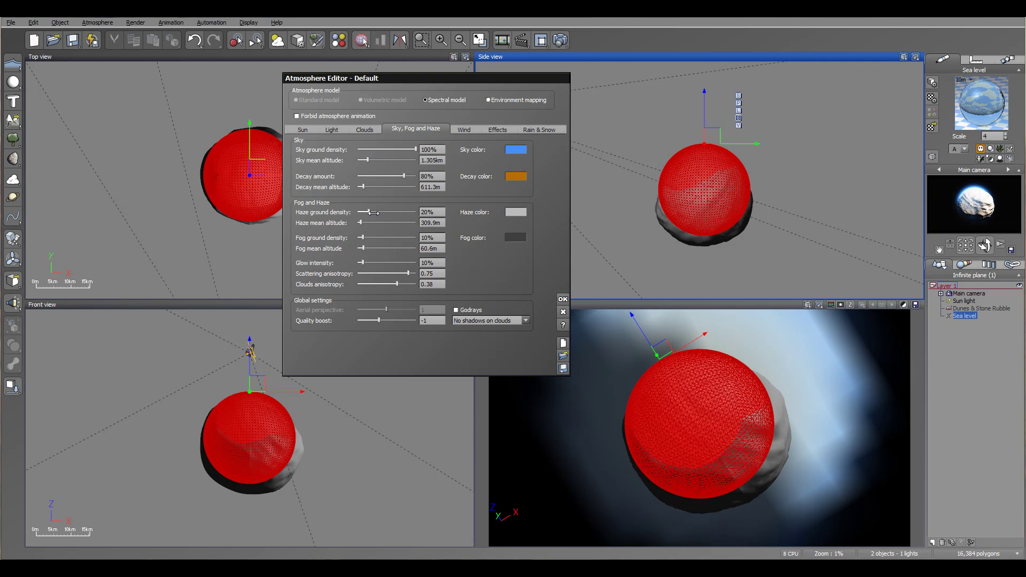
left_click_drag(369, 221, 372, 221)
left_click_drag(373, 248, 381, 248)
left_click_drag(378, 187, 374, 159)
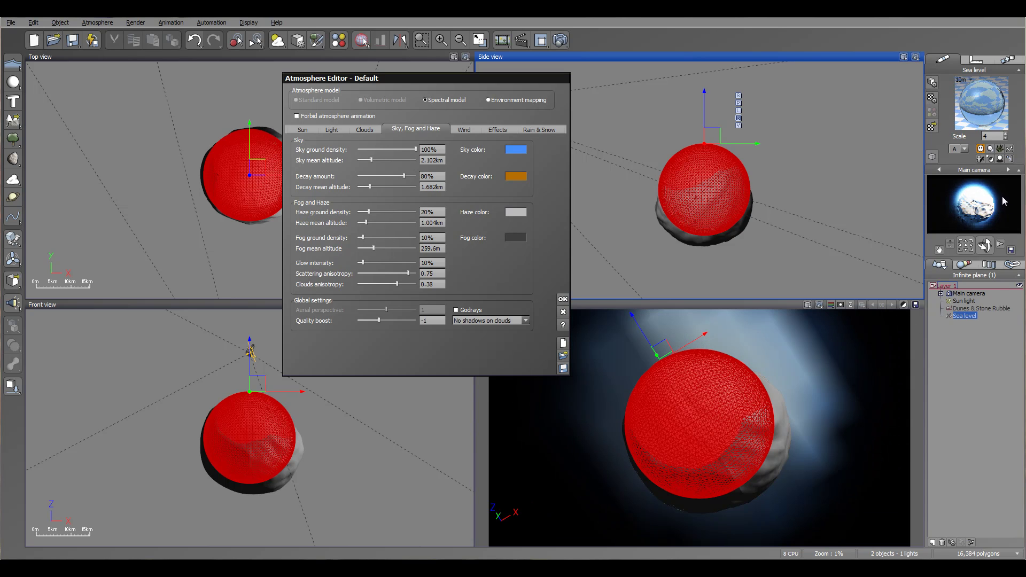
left_click(560, 40)
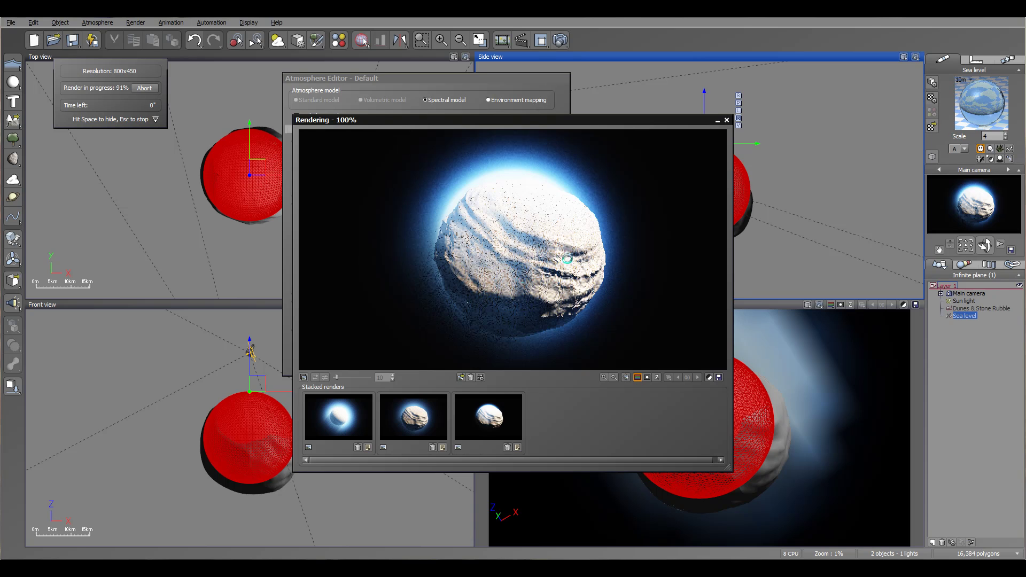
left_click(727, 120)
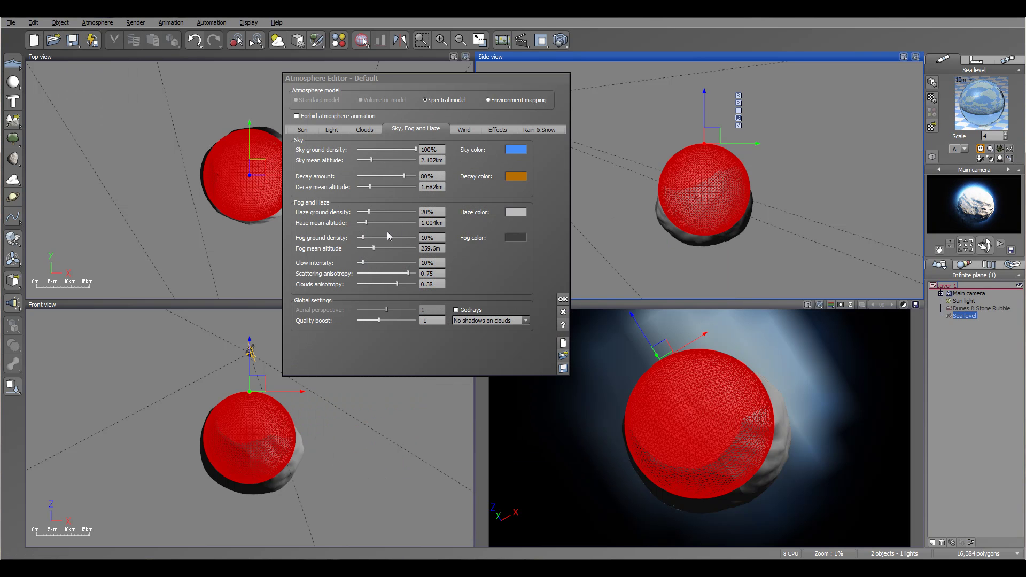
Raise the haze mean altitude to 2.196km and darken the sky colour to deep blue.
left_click_drag(378, 223, 384, 220)
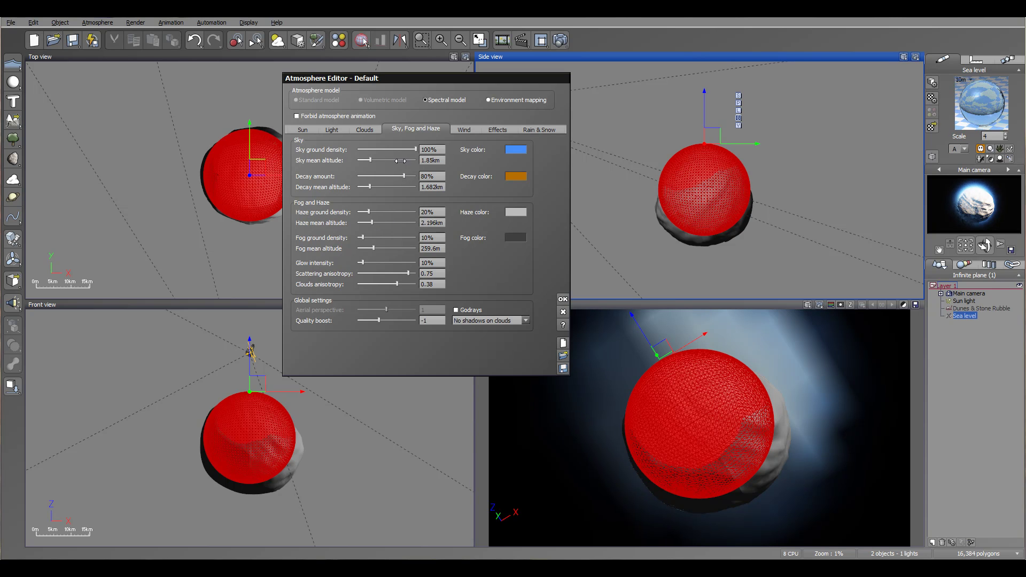
right_click(515, 150)
left_click(531, 160)
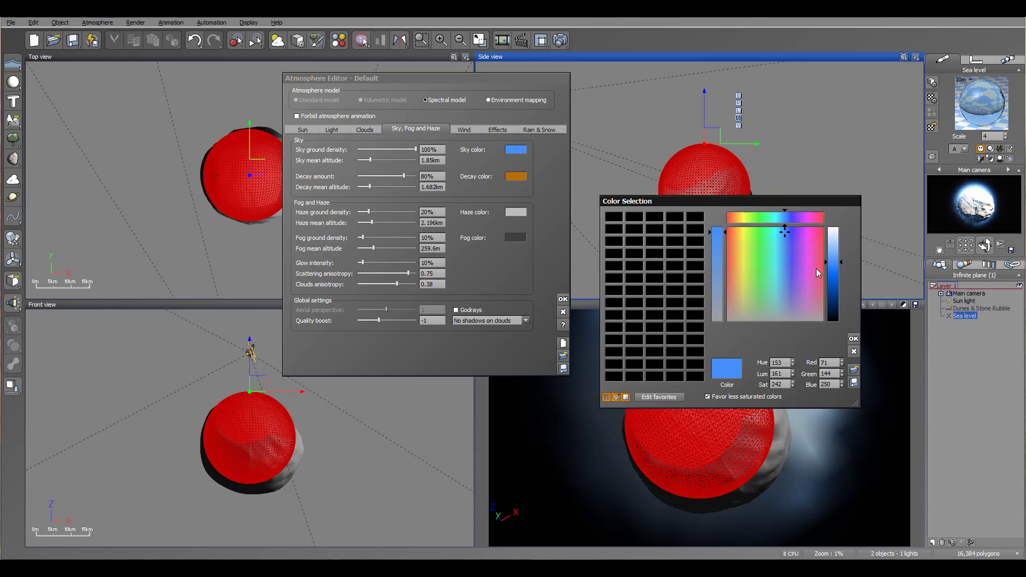
left_click_drag(834, 279, 835, 297)
left_click(854, 339)
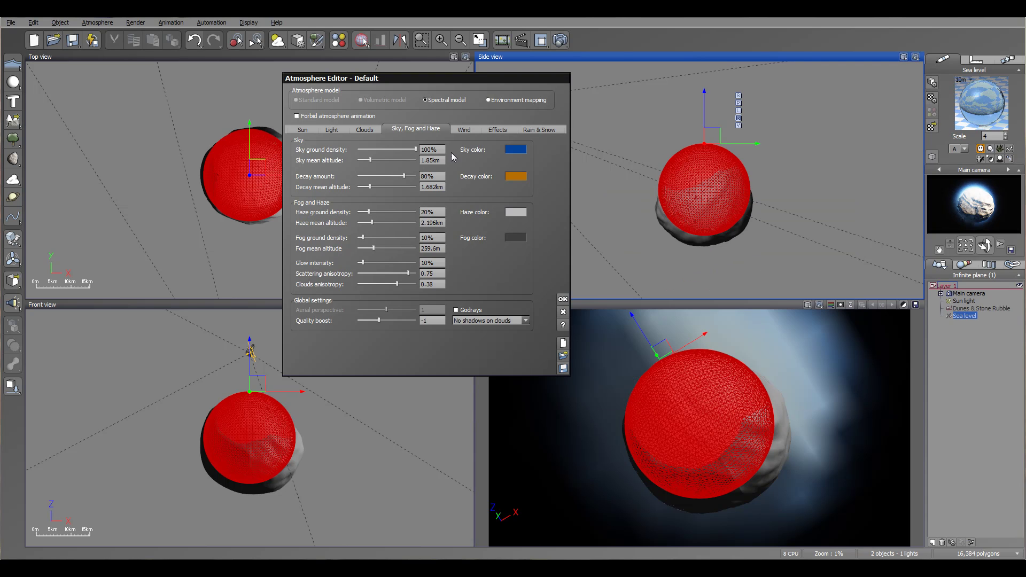
Raise decay altitude to 1.919km, boost glow, lower scattering anisotropy, render, and set sky altitude 1.5km.
left_click_drag(370, 187, 382, 187)
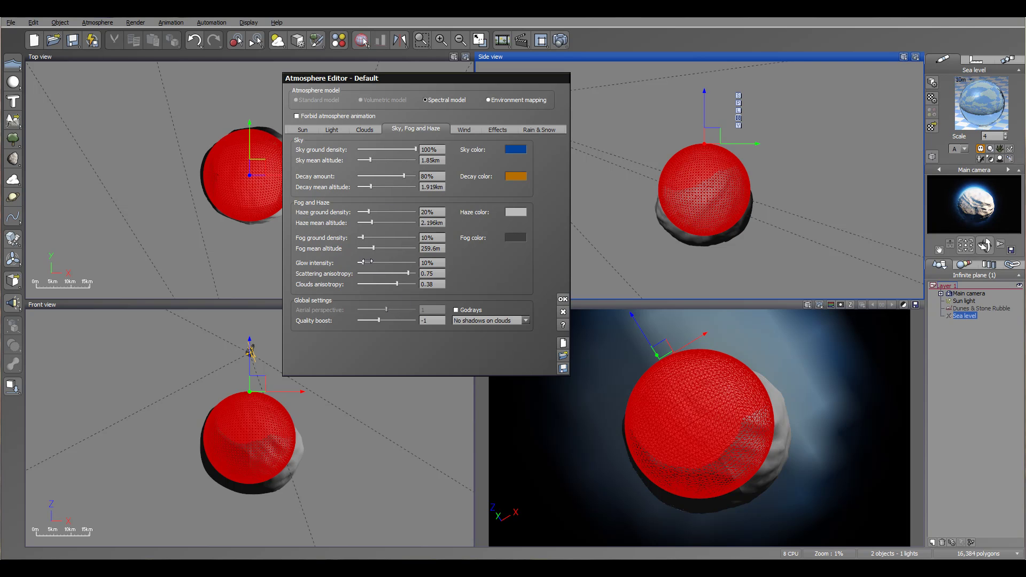
left_click_drag(369, 261, 405, 273)
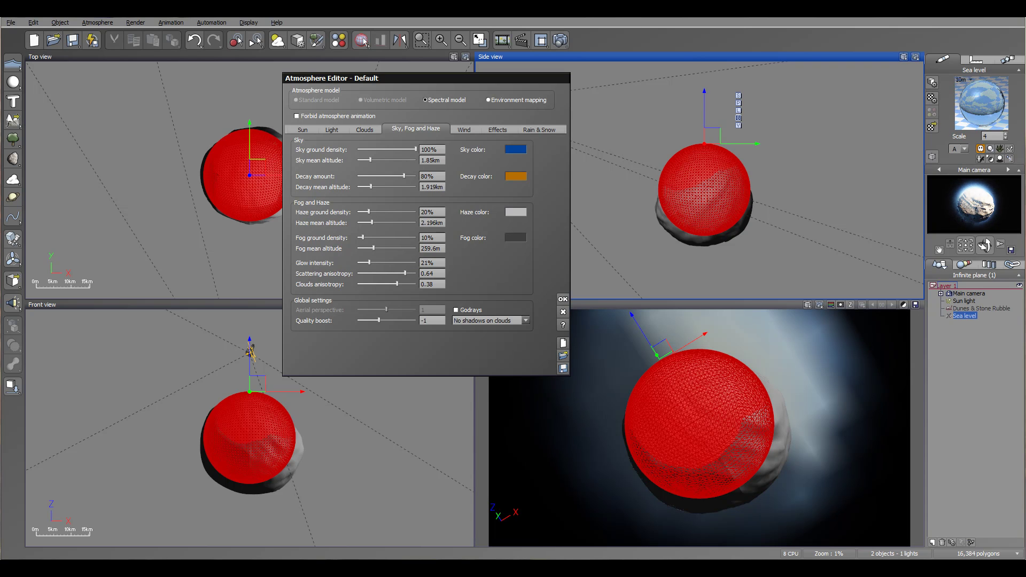
left_click(560, 40)
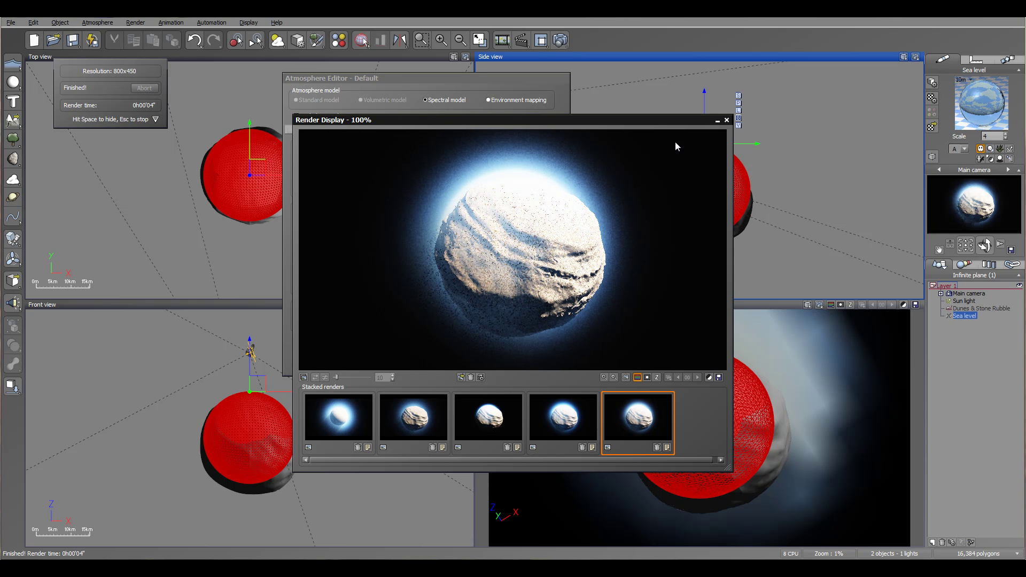
left_click(727, 121)
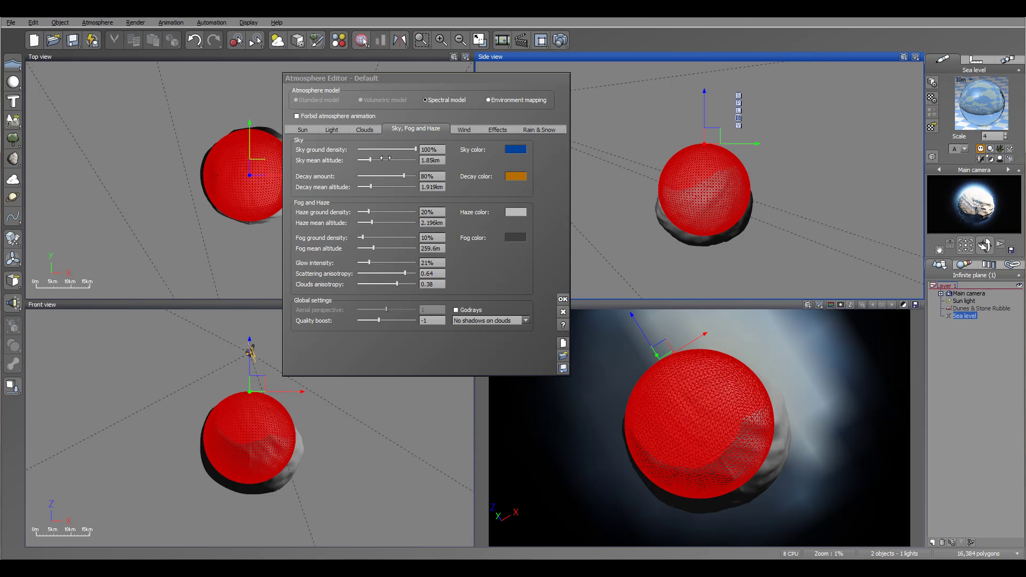
double_click(438, 159)
type("1.5")
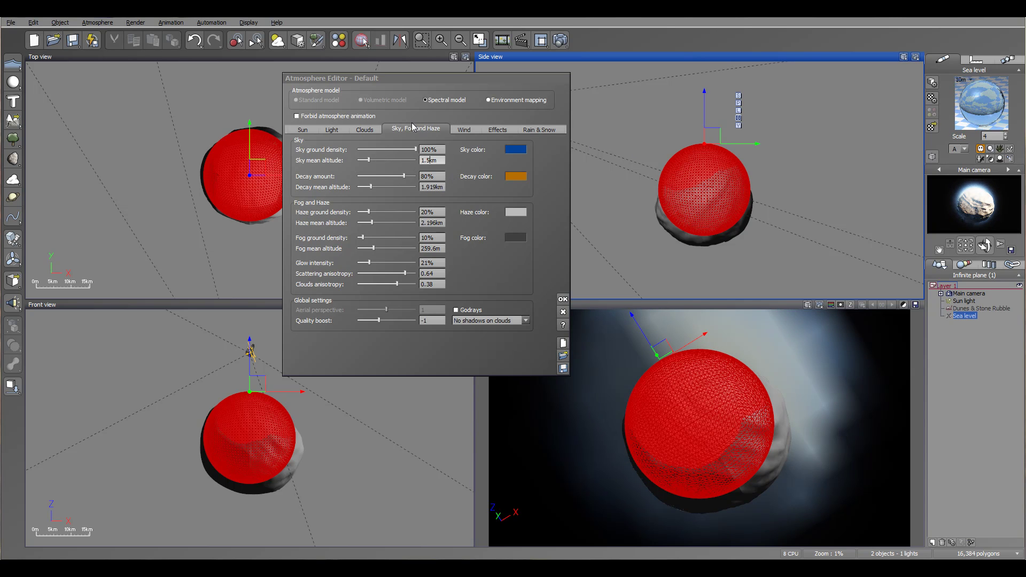
Disable star lens flares, boost star count and brightness to 68%, and render the starfield.
left_click(496, 130)
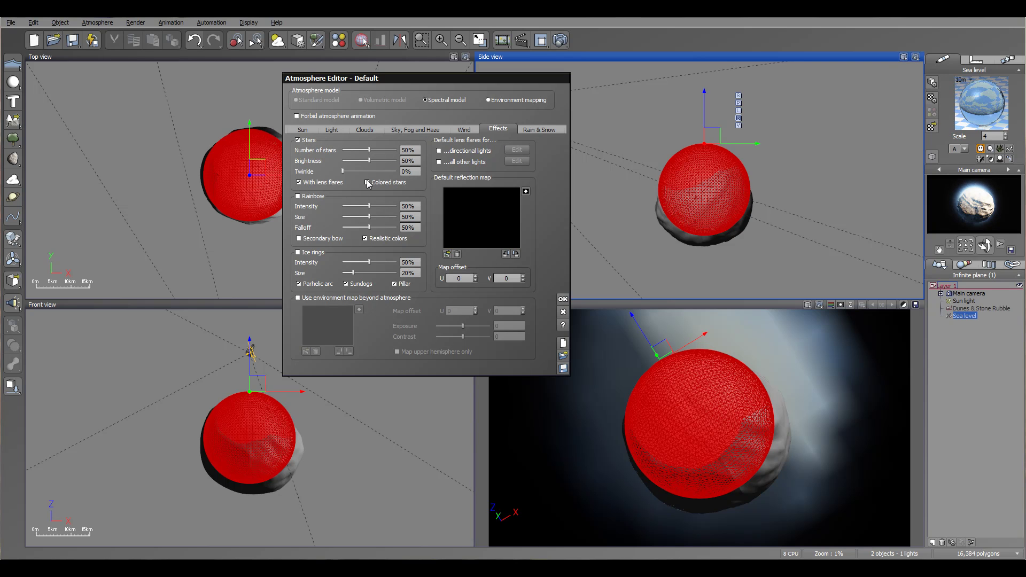
left_click(304, 183)
left_click_drag(368, 160, 393, 149)
left_click(552, 41)
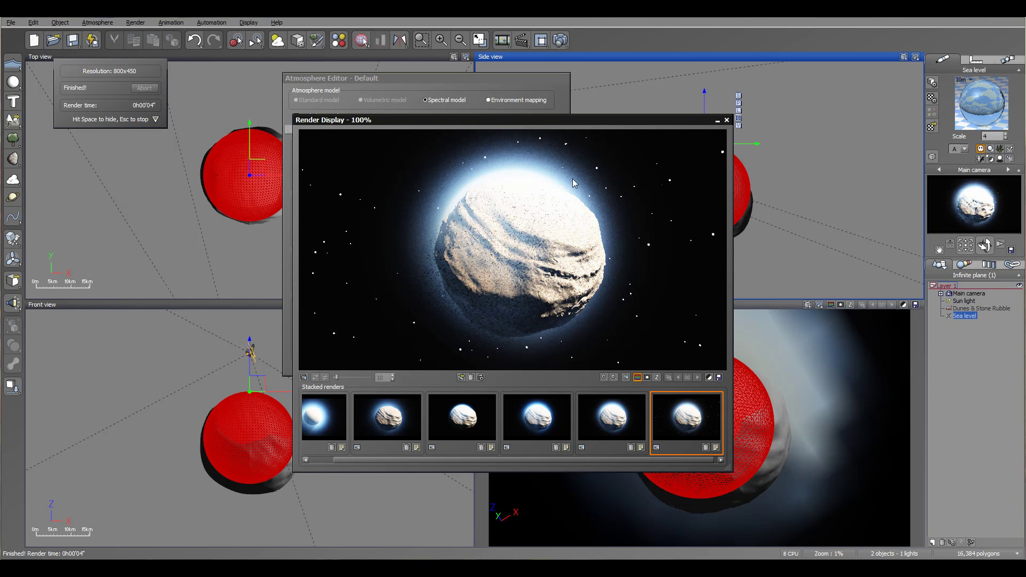
left_click(727, 120)
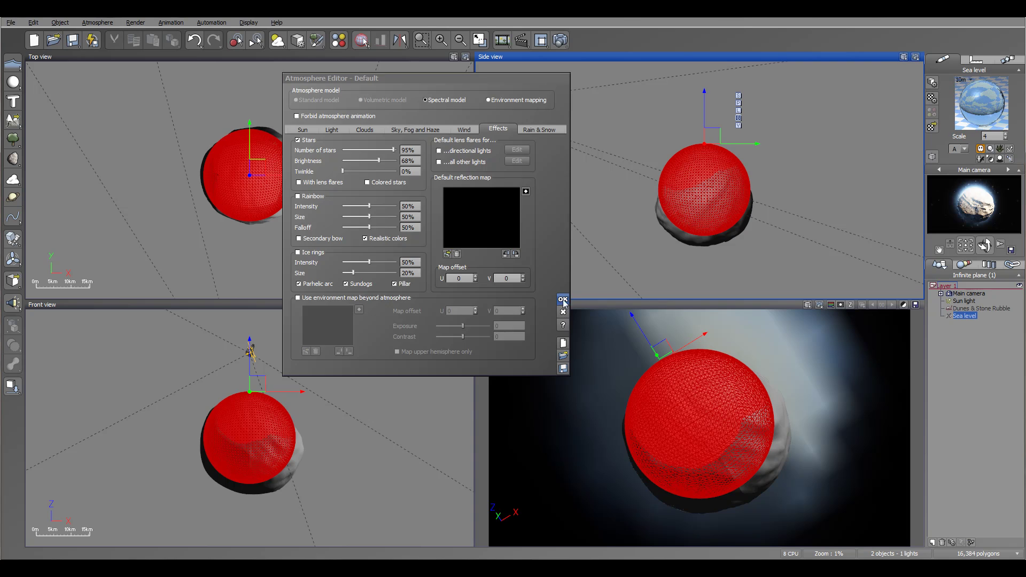
Accept the atmosphere settings and set the scene radius to 250km in Options.
left_click(562, 300)
left_click(11, 23)
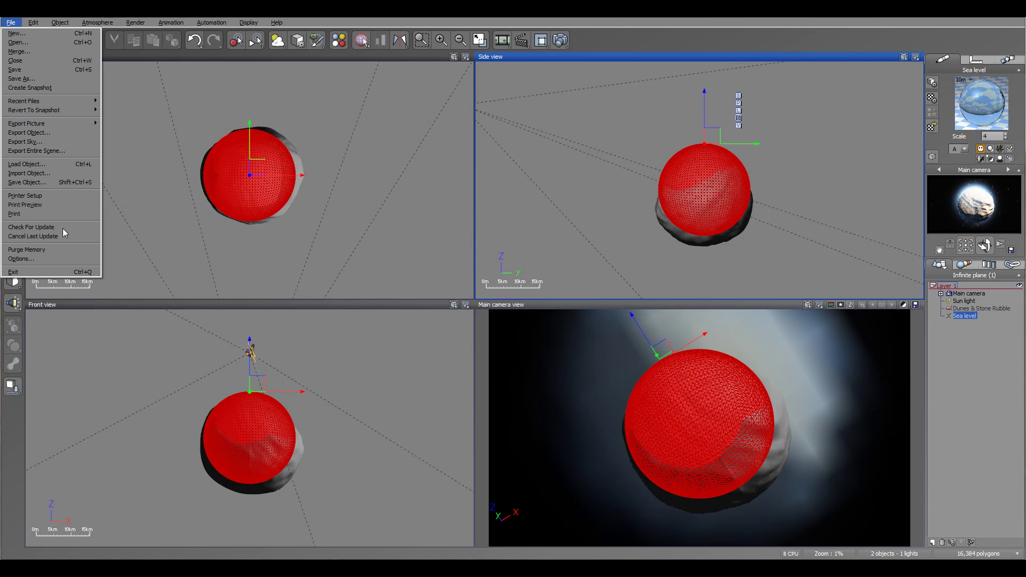
left_click(48, 263)
double_click(481, 237)
double_click(480, 237)
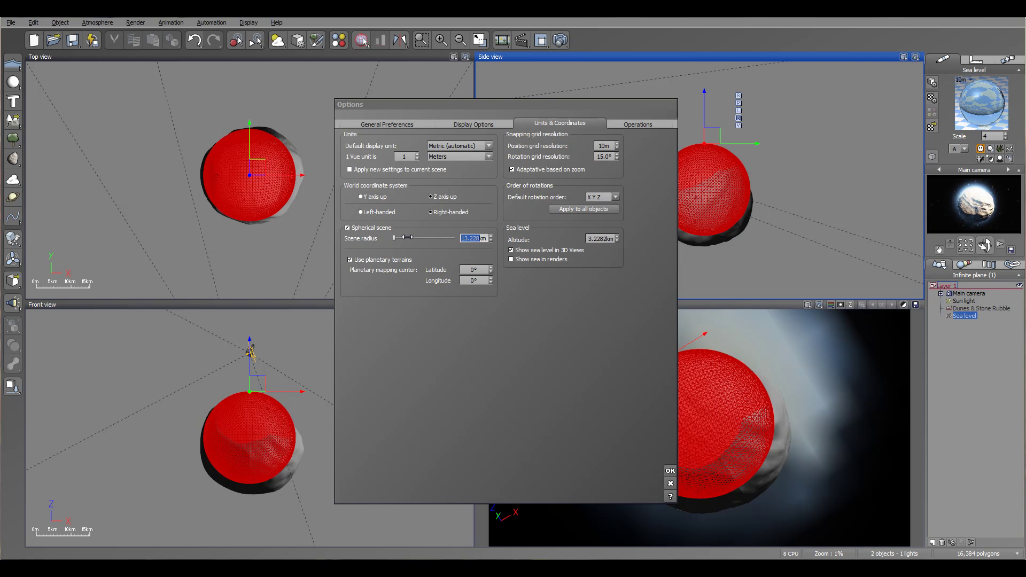
type("250")
key("Return")
left_click(670, 470)
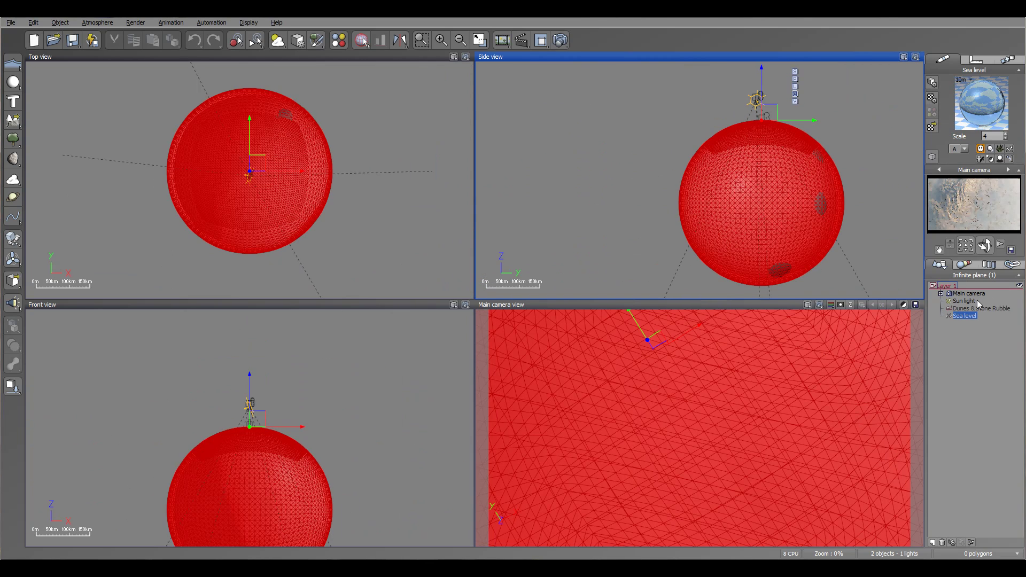
Move Main camera up and away from the planet to height 694.84, framing the whole globe.
left_click(972, 294)
left_click_drag(732, 132, 502, 126)
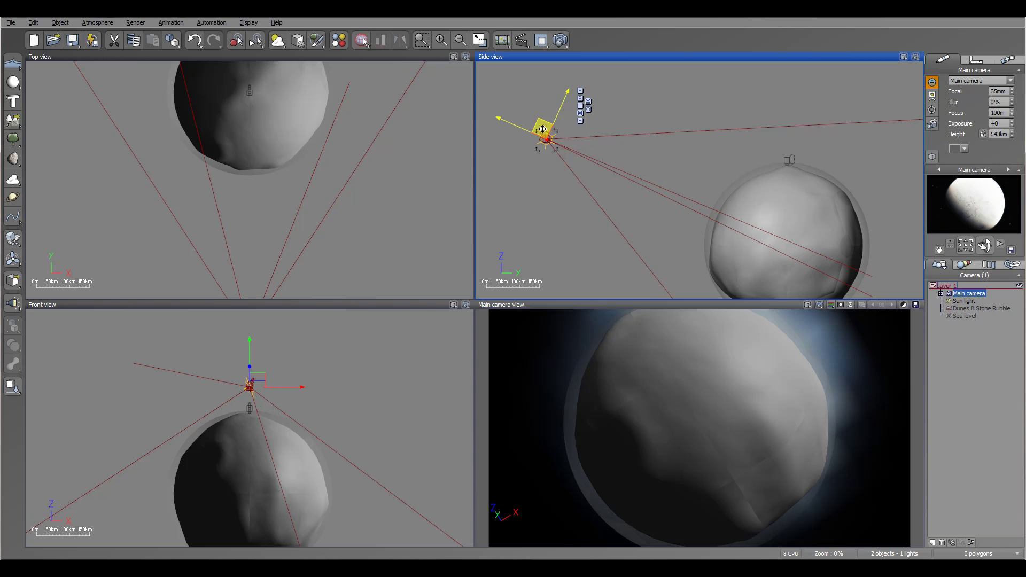
left_click_drag(507, 116, 496, 93)
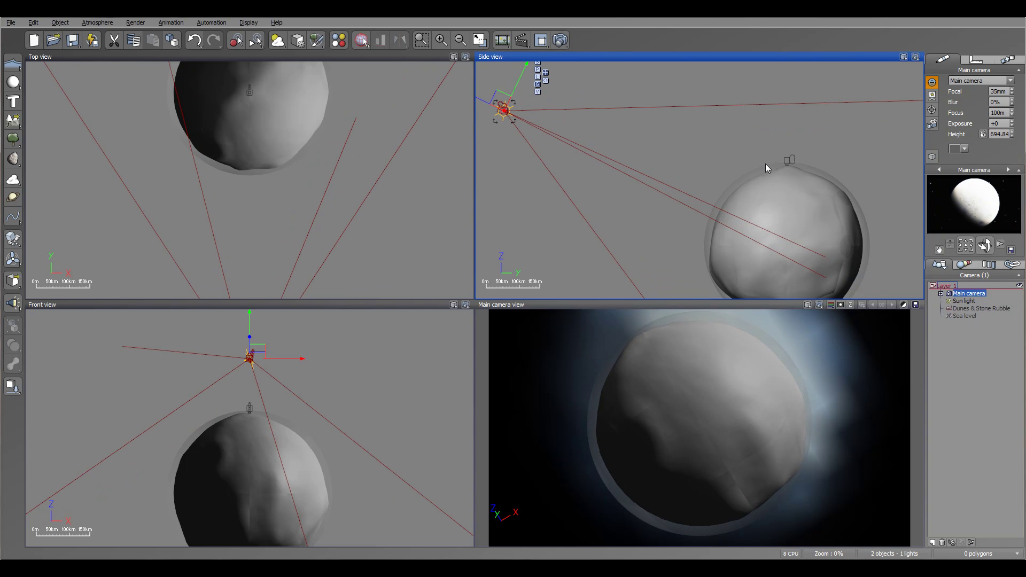
right_click_drag(832, 211, 750, 180)
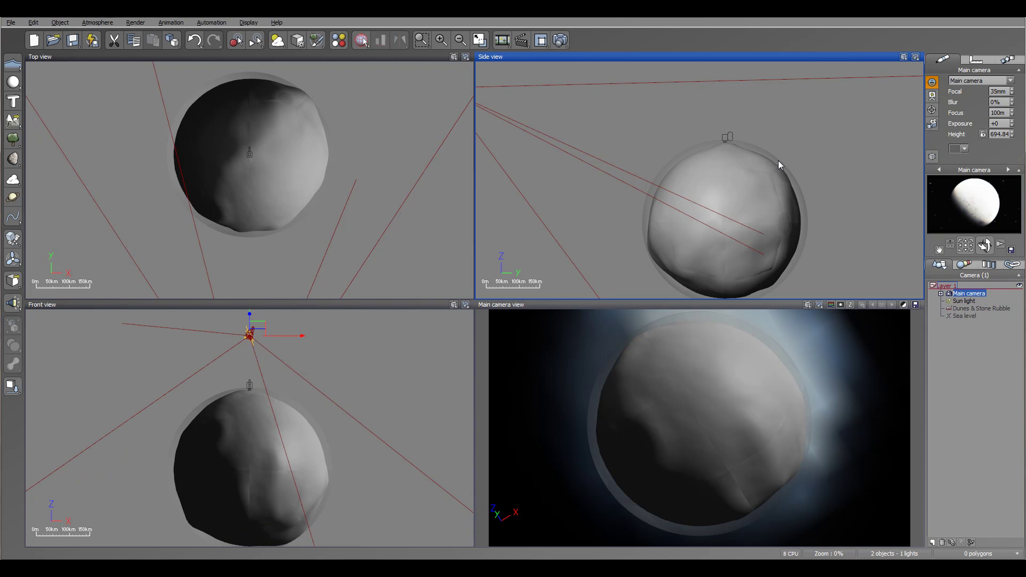